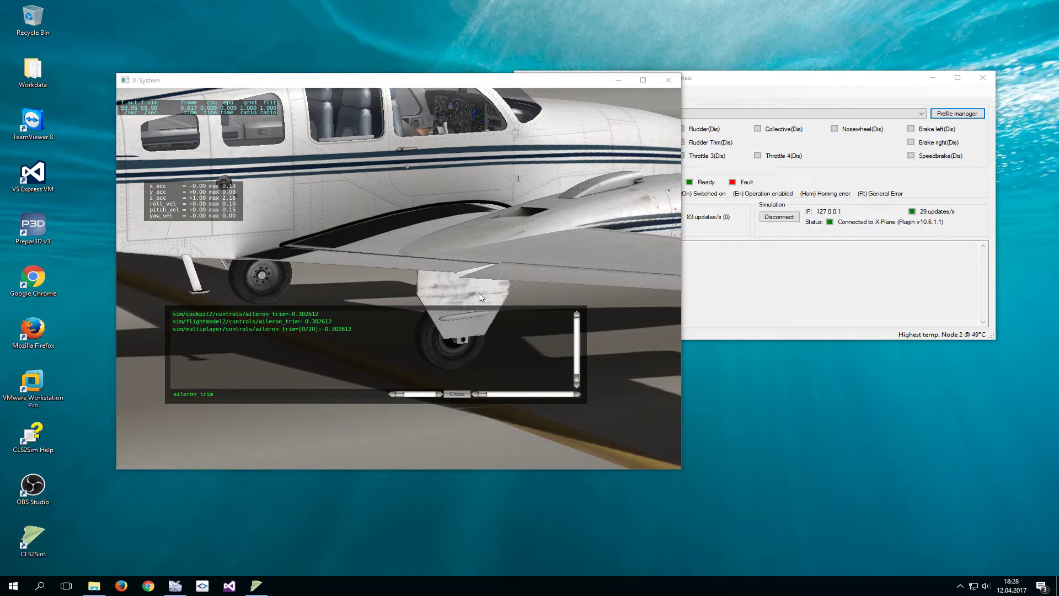
- Run the Baron's aileron trim from -0.302612 to 1.000000, watching the wing and aileron_trim datarefs
mouse_move(183, 95)
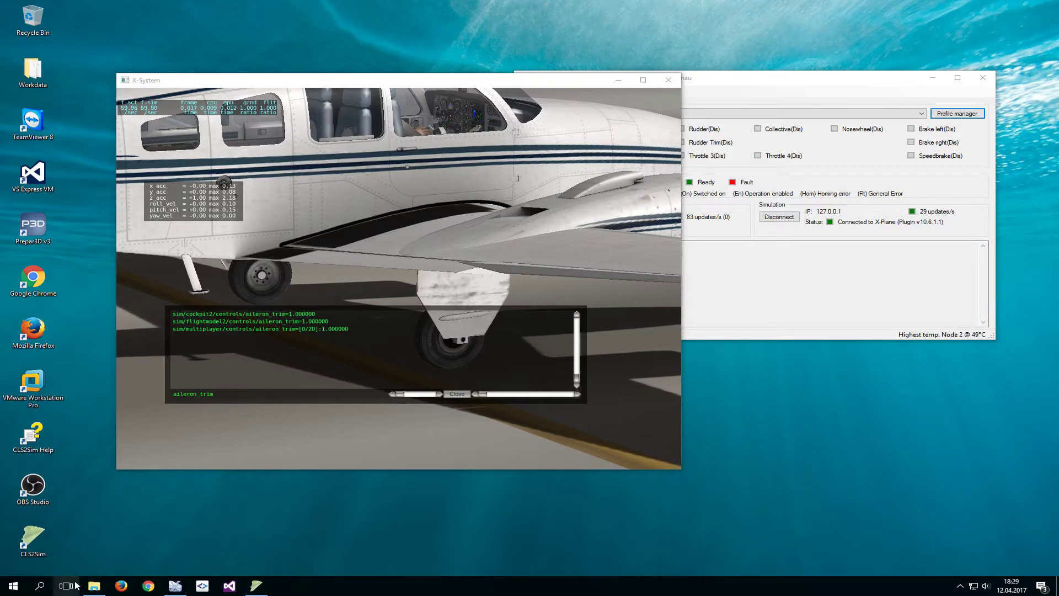
- Browse to Aircraft > General Aviation and select the Baron B58 folder
left_click(94, 585)
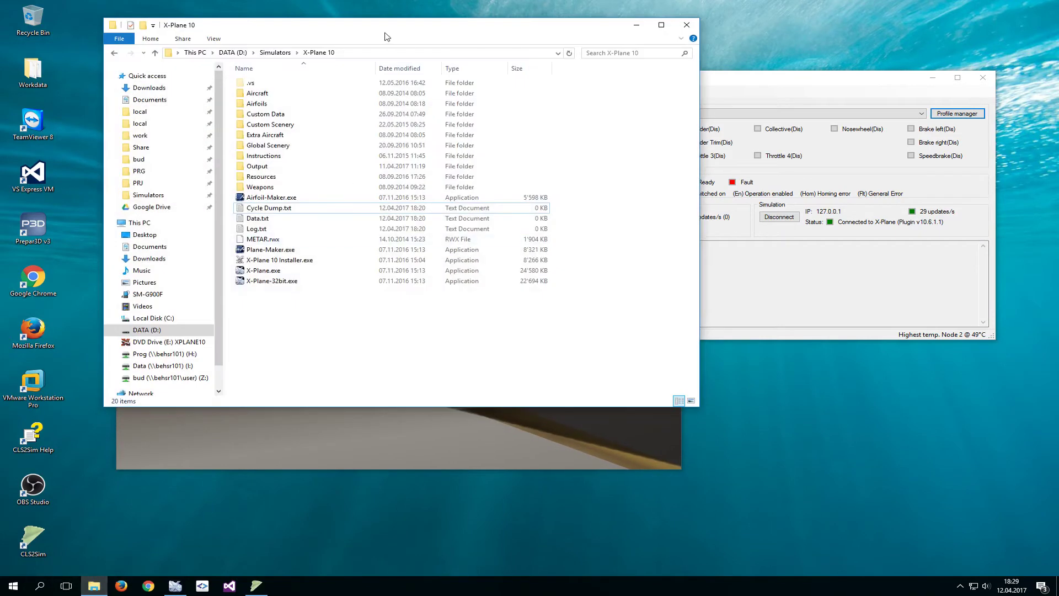
left_click_drag(389, 18, 409, 79)
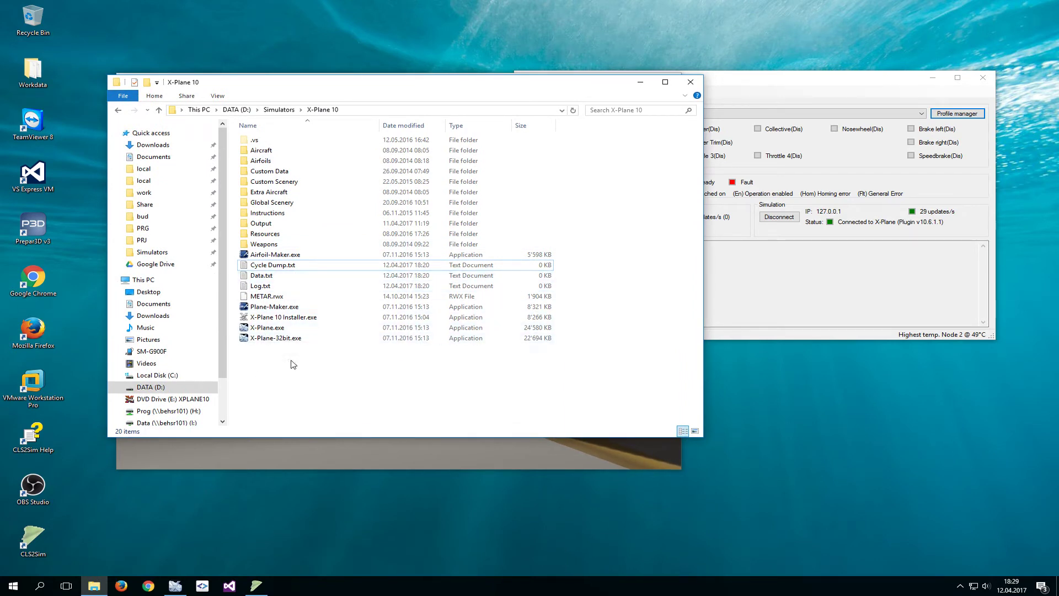
left_click(277, 308)
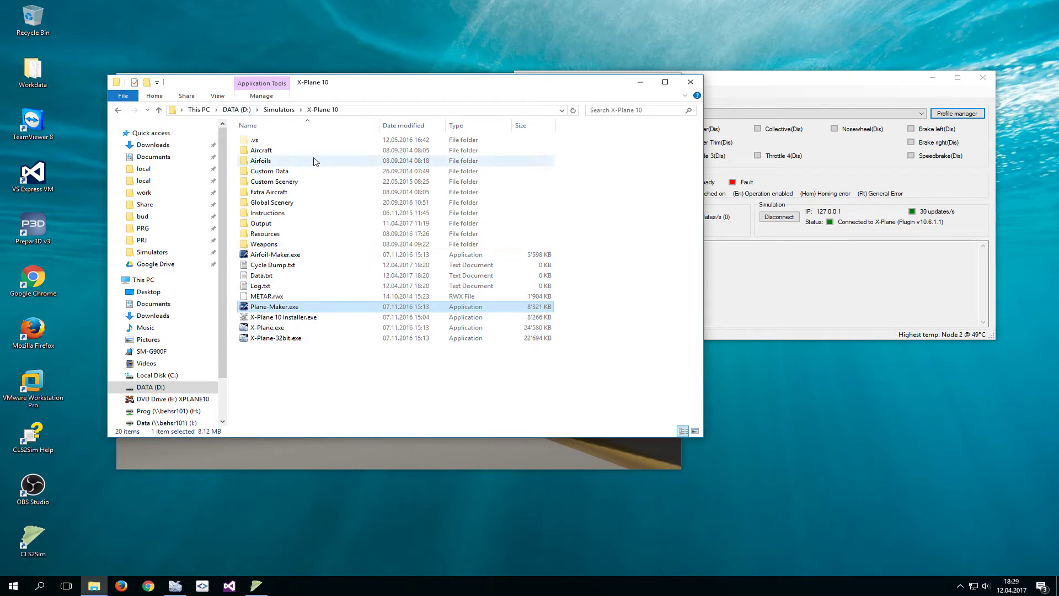
double_click(261, 152)
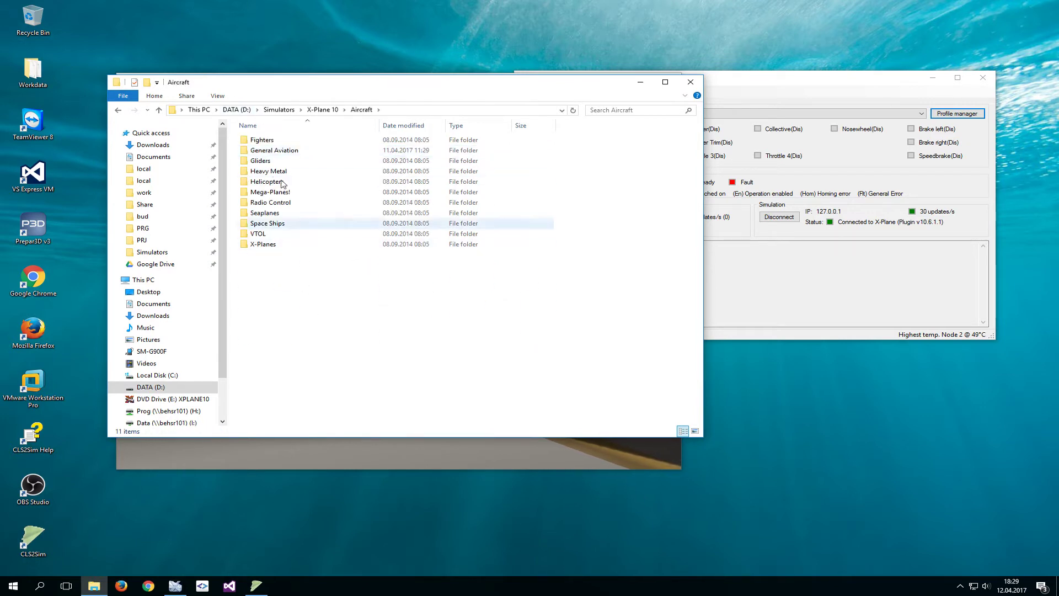
left_click(275, 154)
double_click(275, 155)
left_click(263, 142)
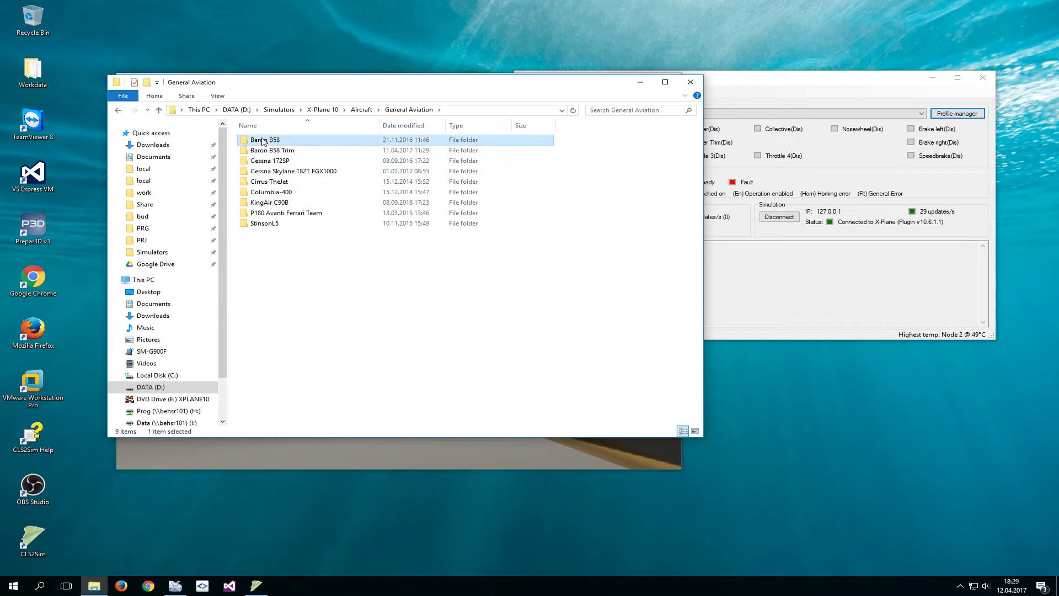
left_click(296, 278)
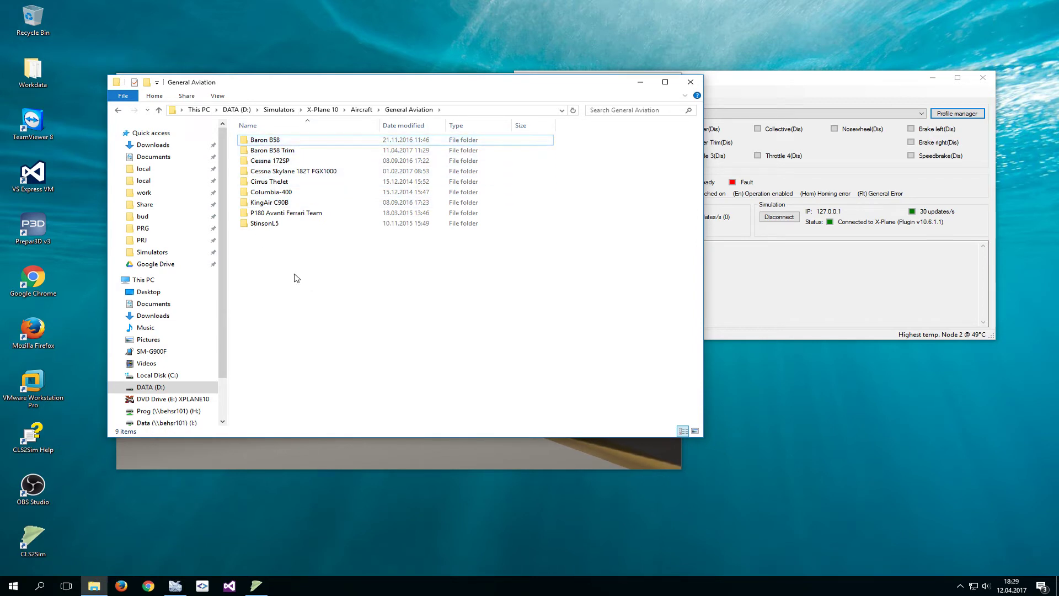
- Paste a copy of Baron B58 and rename it 'Baron B58 Realistic trim'
key("ctrl+v")
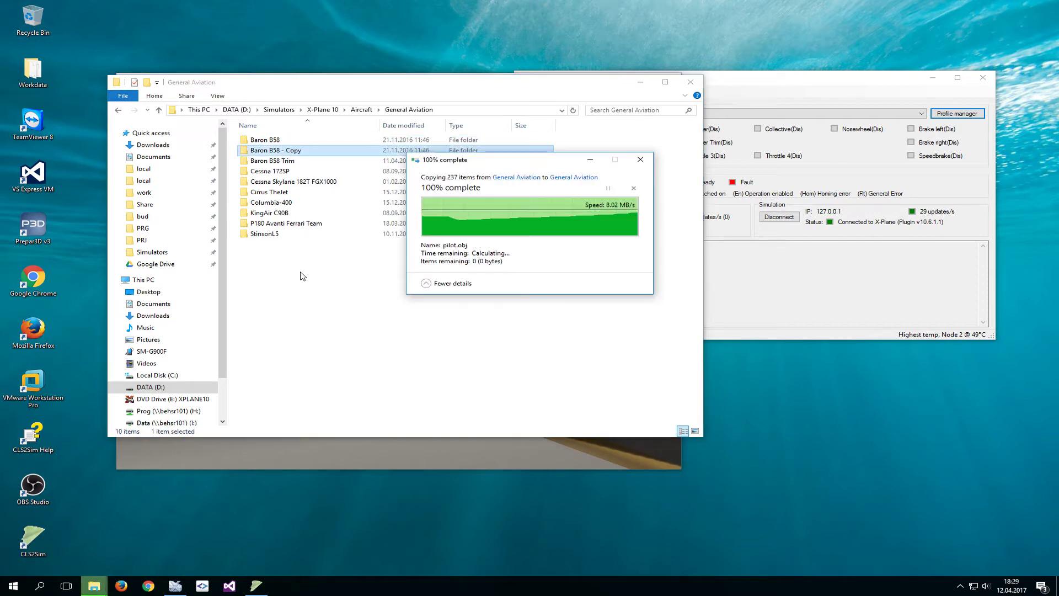
key("F2")
key("End")
key("shift+Left")
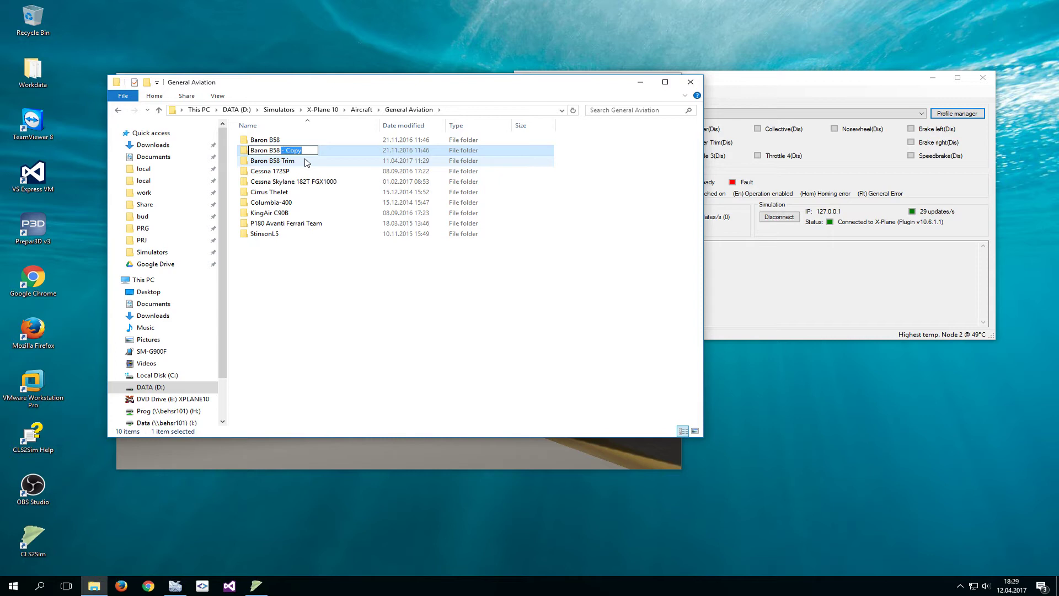
type("Realistic trim")
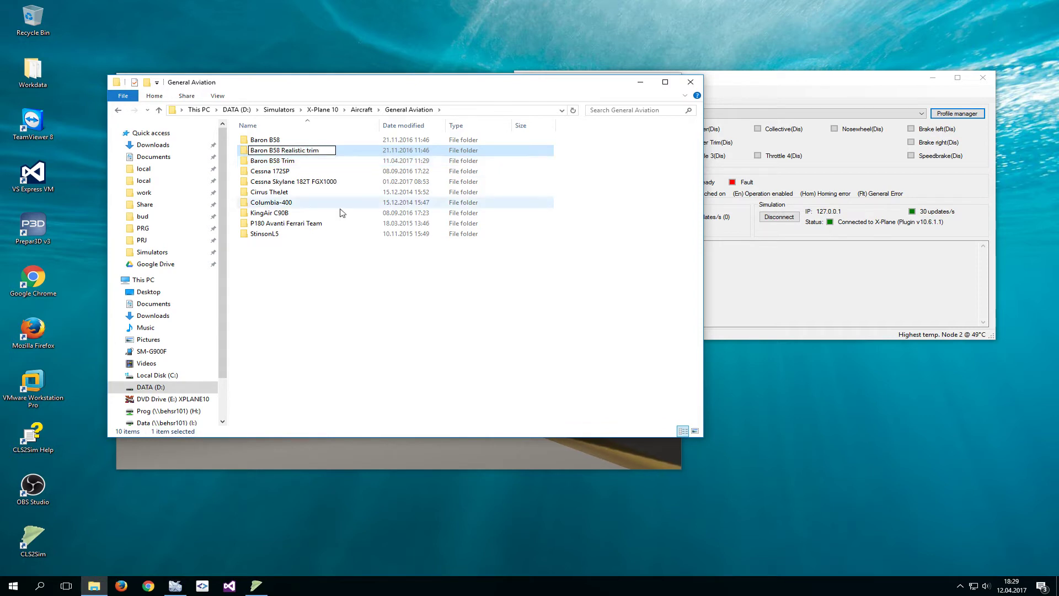
left_click(384, 305)
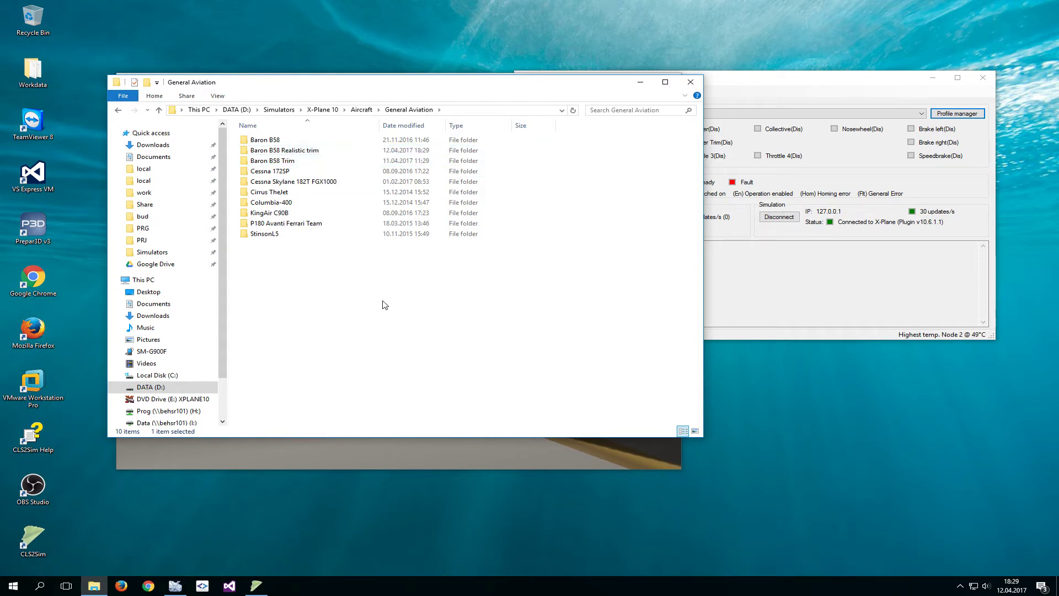
left_click(322, 109)
- Launch Plane Maker, open Baron B58 Realistic trim/Baron_58.acf, and bring up the Standard settings menu
double_click(280, 308)
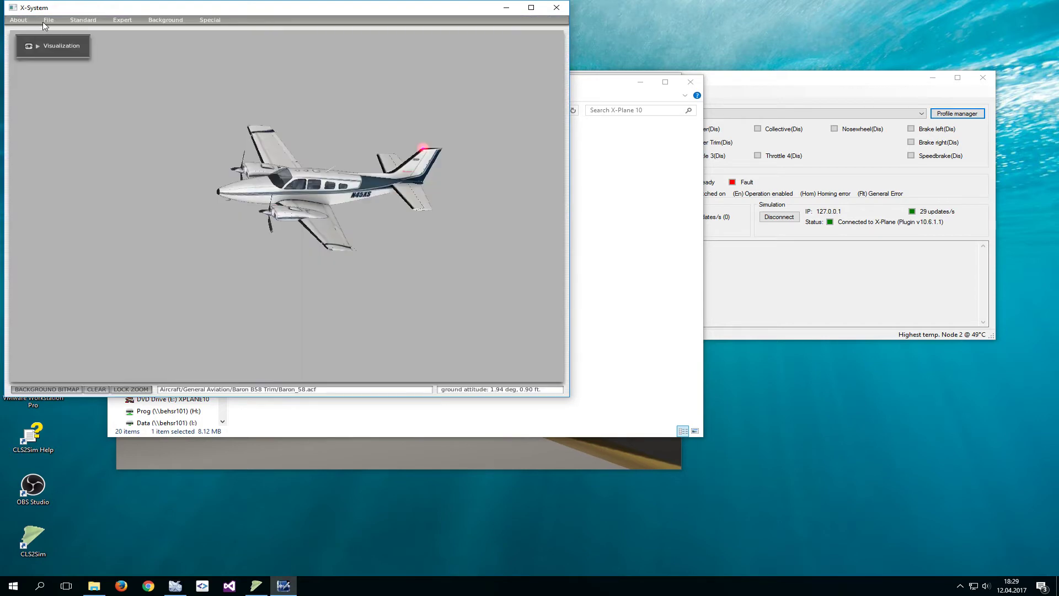
left_click(44, 20)
left_click(53, 36)
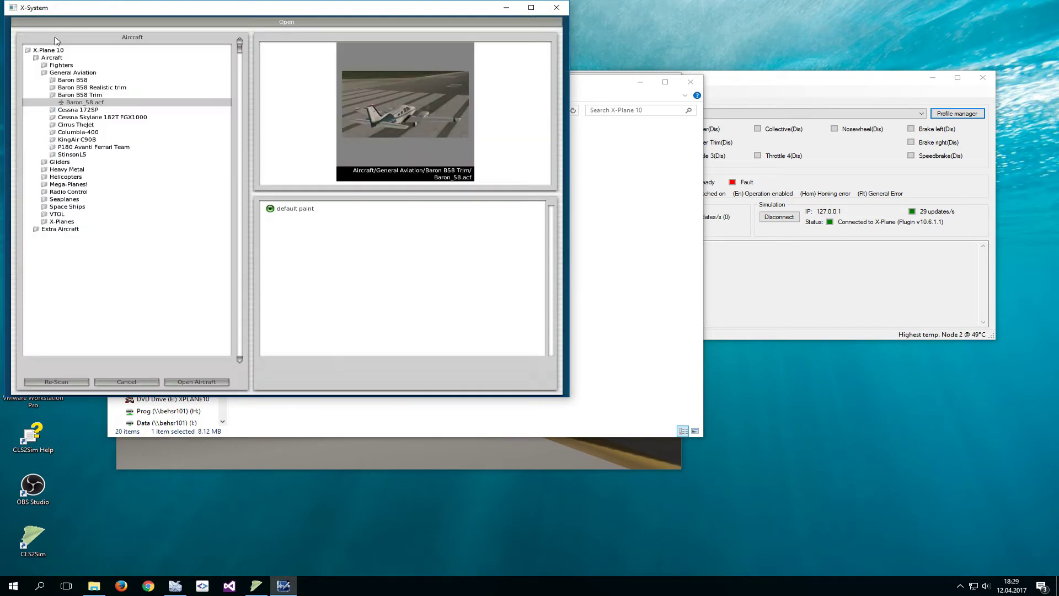
left_click(110, 88)
left_click(91, 95)
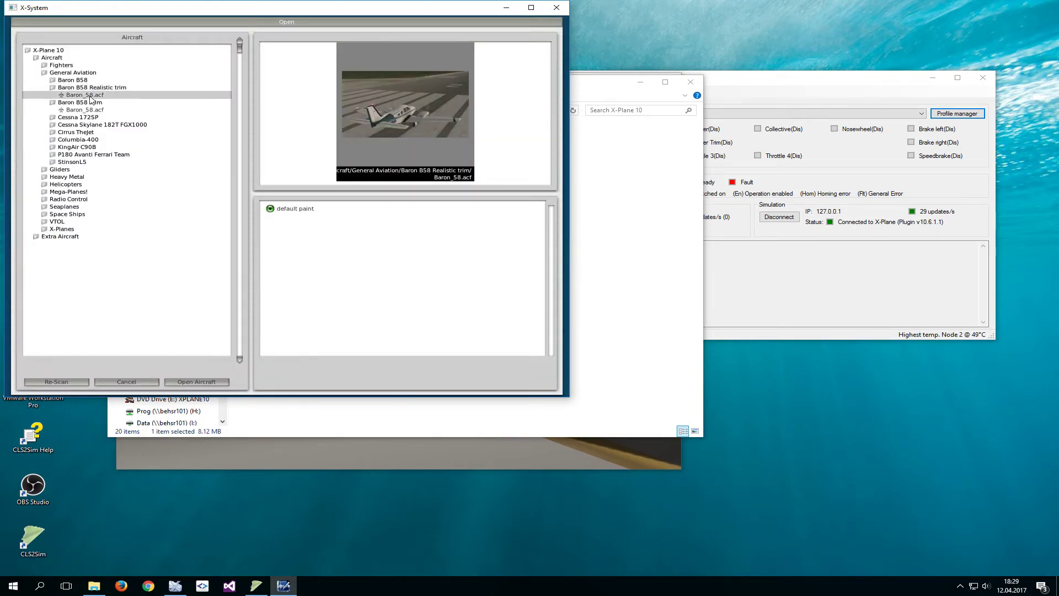
left_click(201, 383)
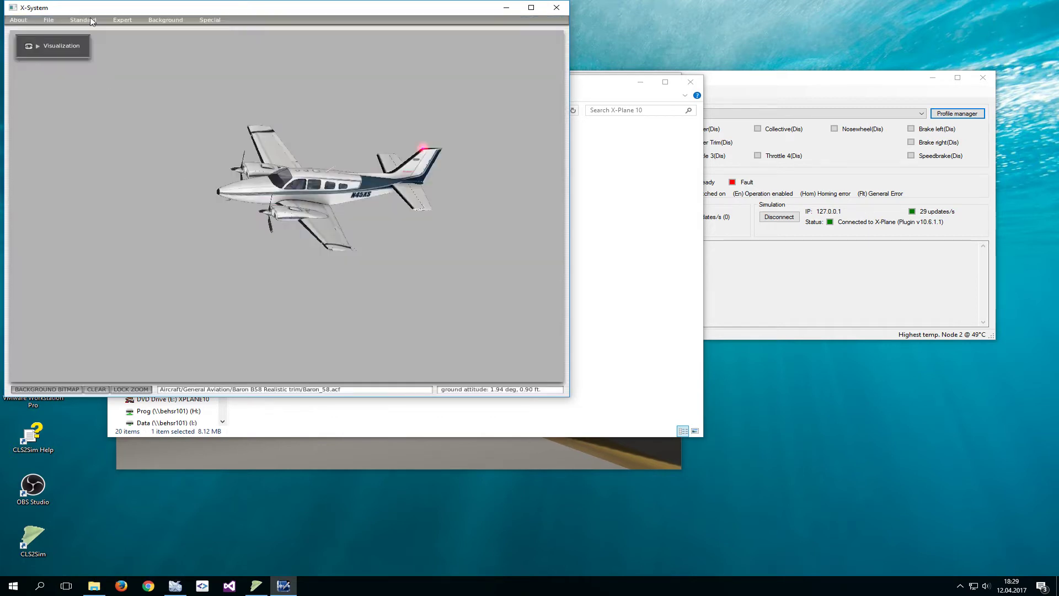
left_click(83, 20)
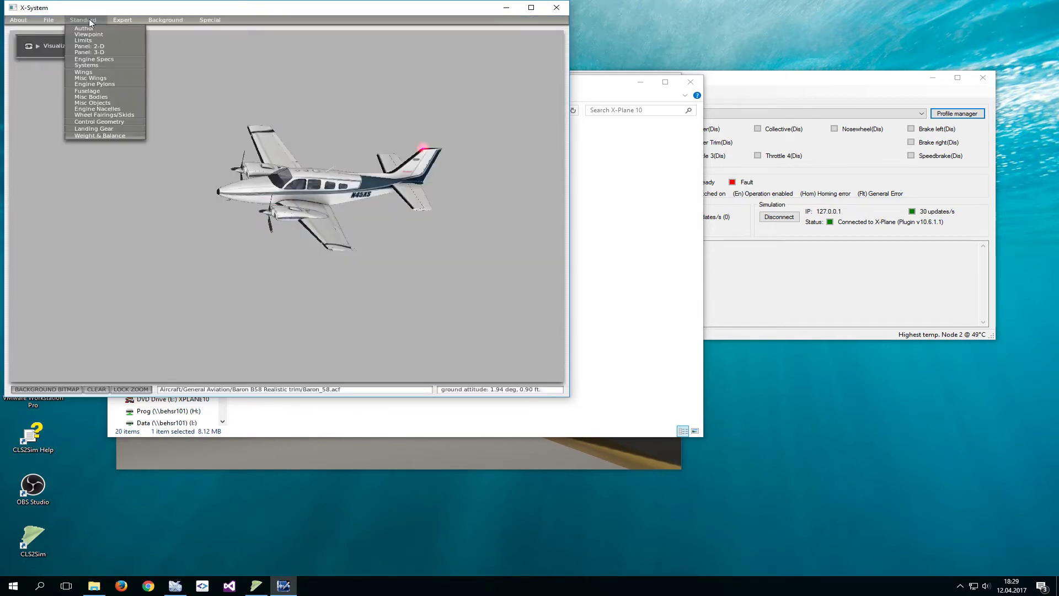
- Enter 0 in the Control Geometry Trim & Speed trim surface deflection fields
left_click(124, 121)
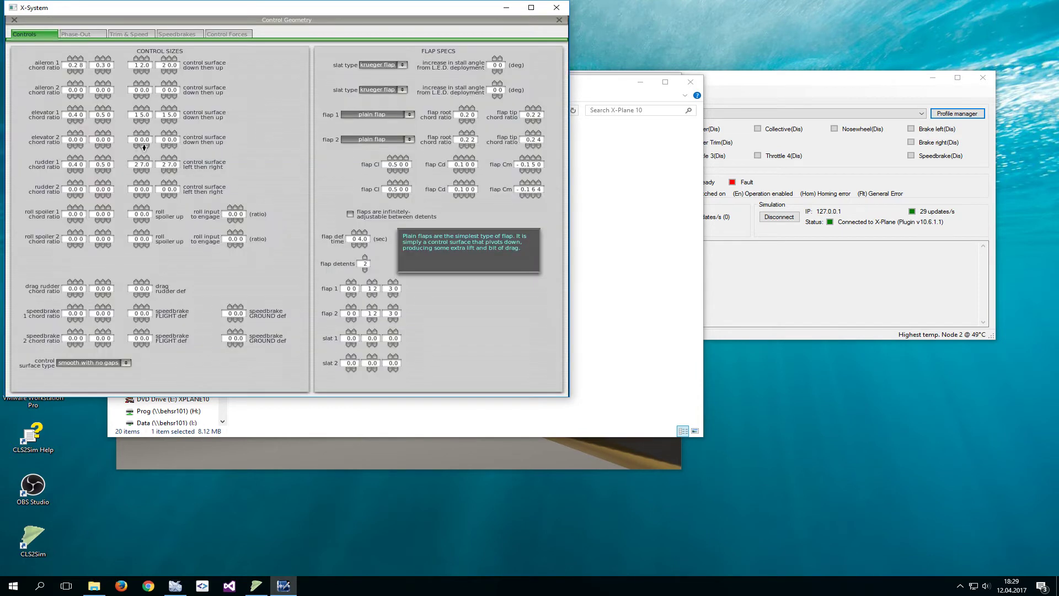
left_click(130, 35)
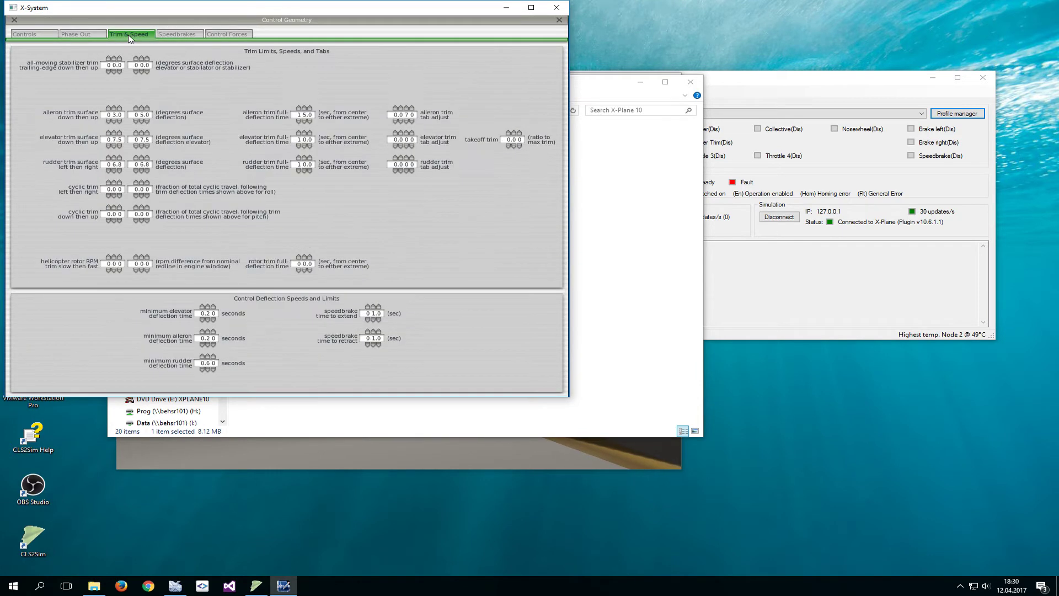
left_click_drag(338, 14, 467, 135)
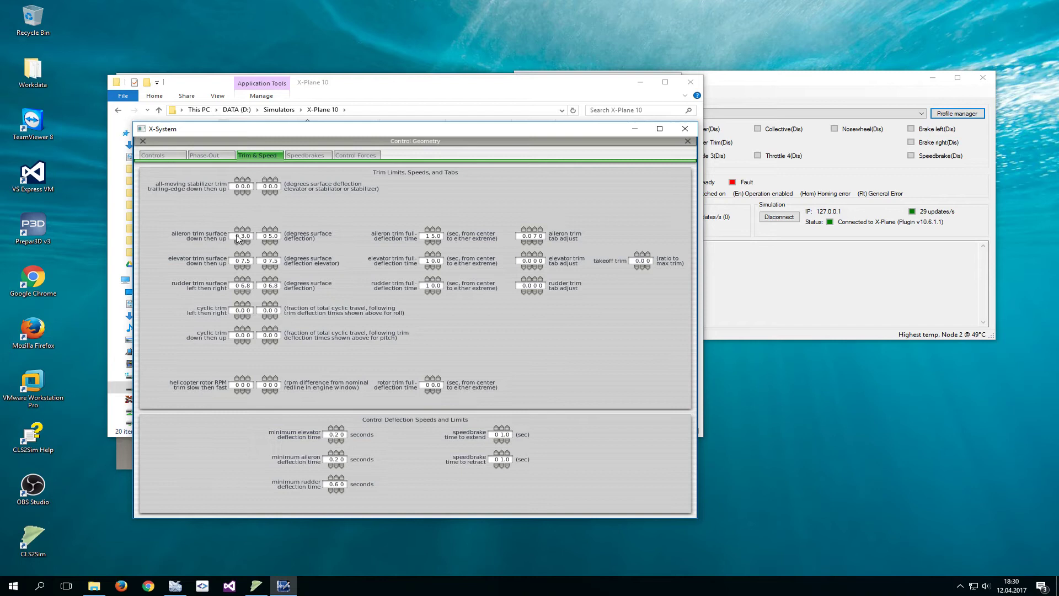
type("0")
type("0")
type("00")
- Close Control Geometry and quit Plane Maker
left_click(688, 142)
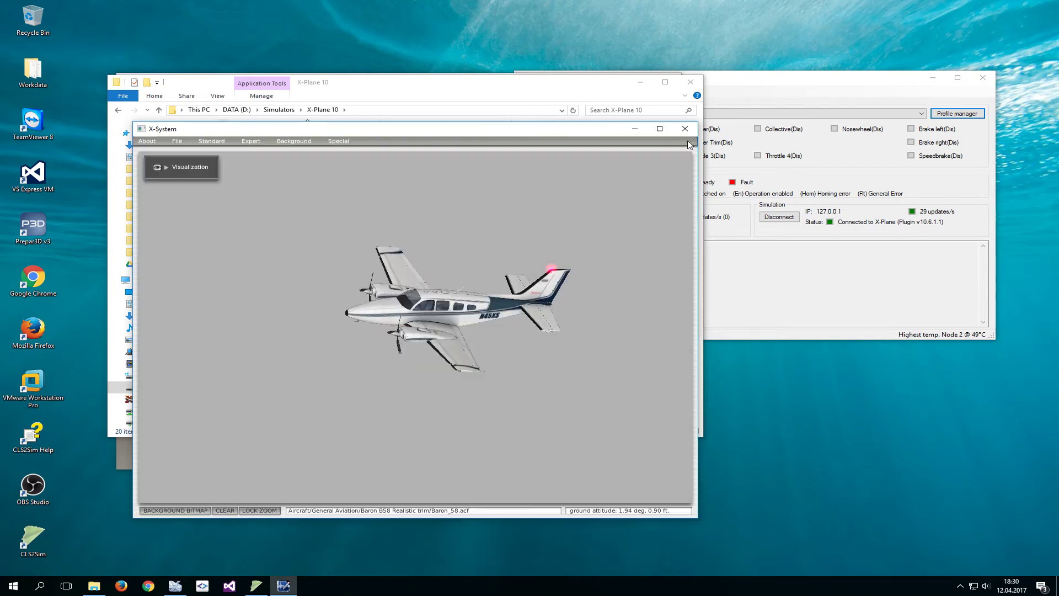
left_click(183, 142)
left_click(177, 141)
left_click(182, 176)
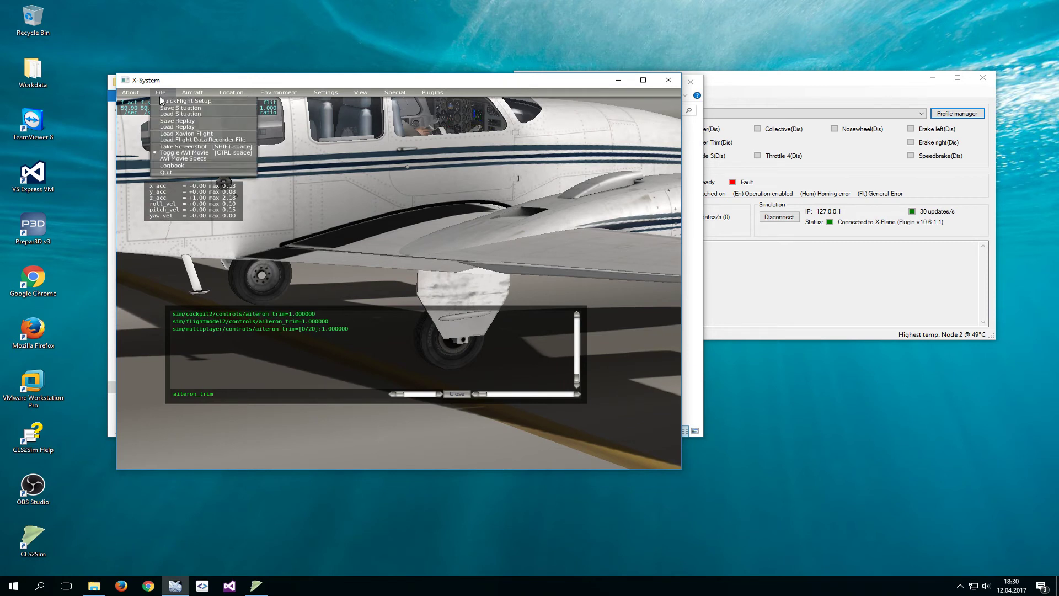
- Re-scan the aircraft list and load Baron B58 Realistic trim/Baron_58.acf in X-Plane
left_click(197, 102)
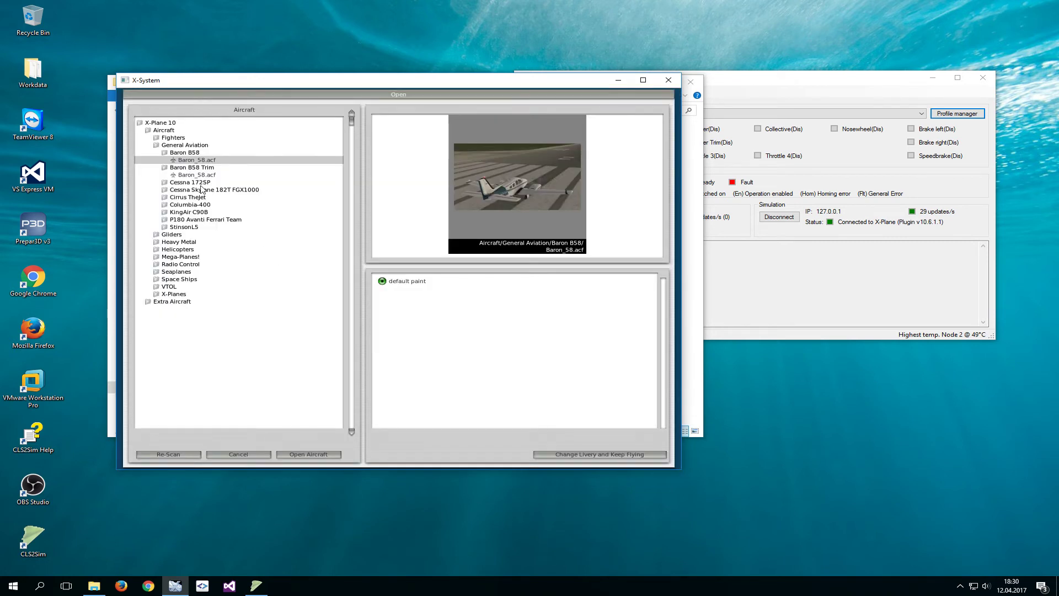
left_click(174, 454)
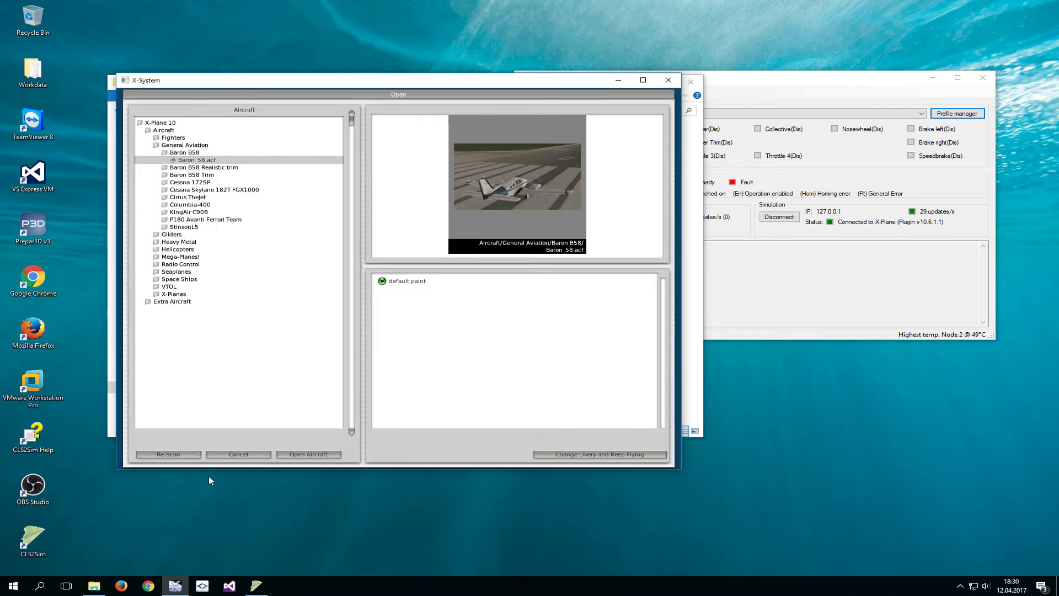
left_click(219, 168)
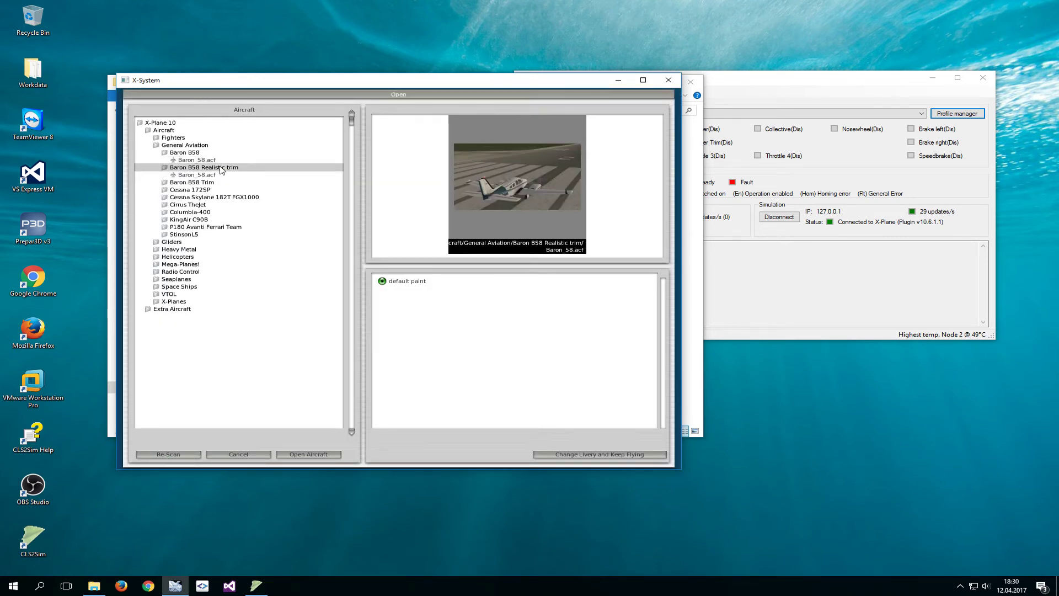
left_click(188, 176)
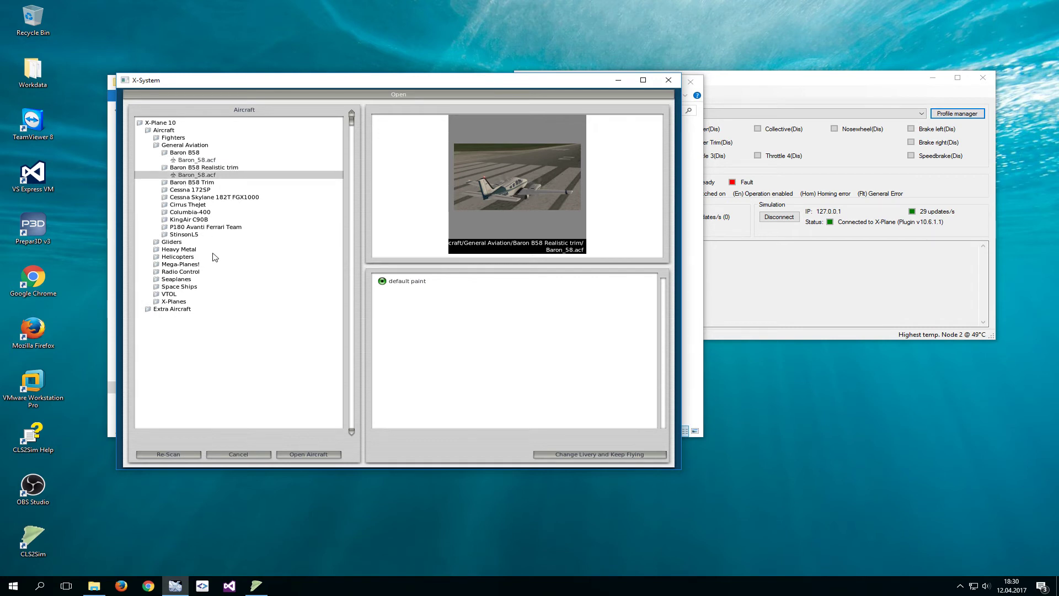
left_click(315, 455)
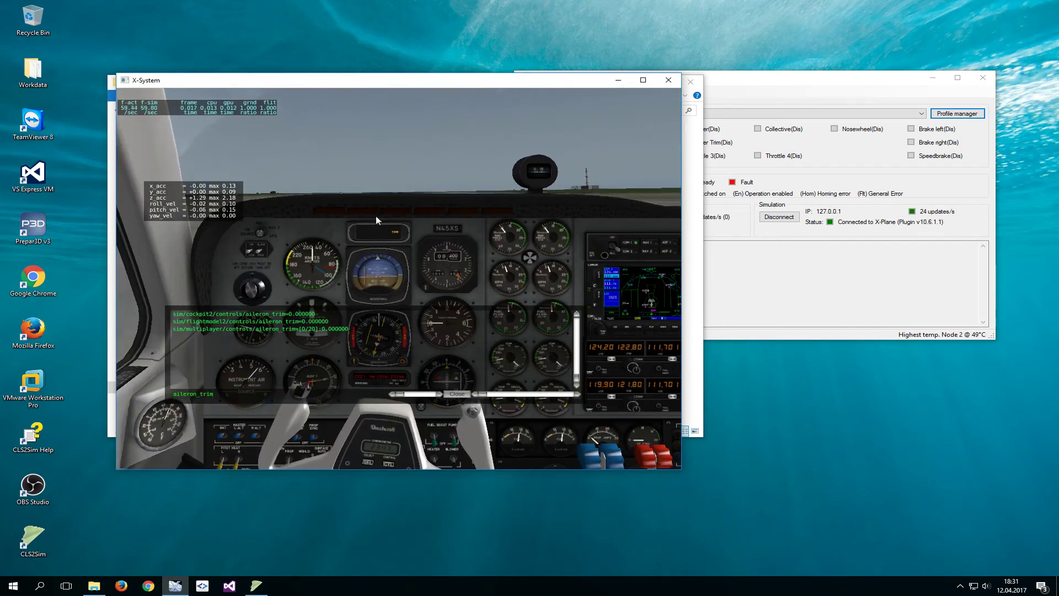
- Switch X-Plane to an outside view of the Realistic trim Baron
left_click(361, 92)
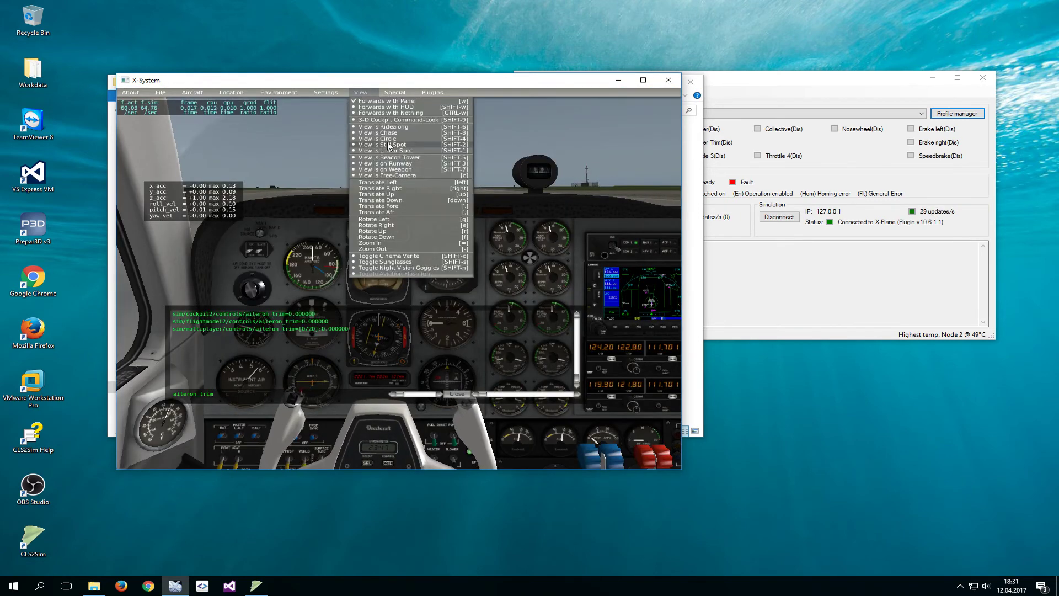
left_click(388, 145)
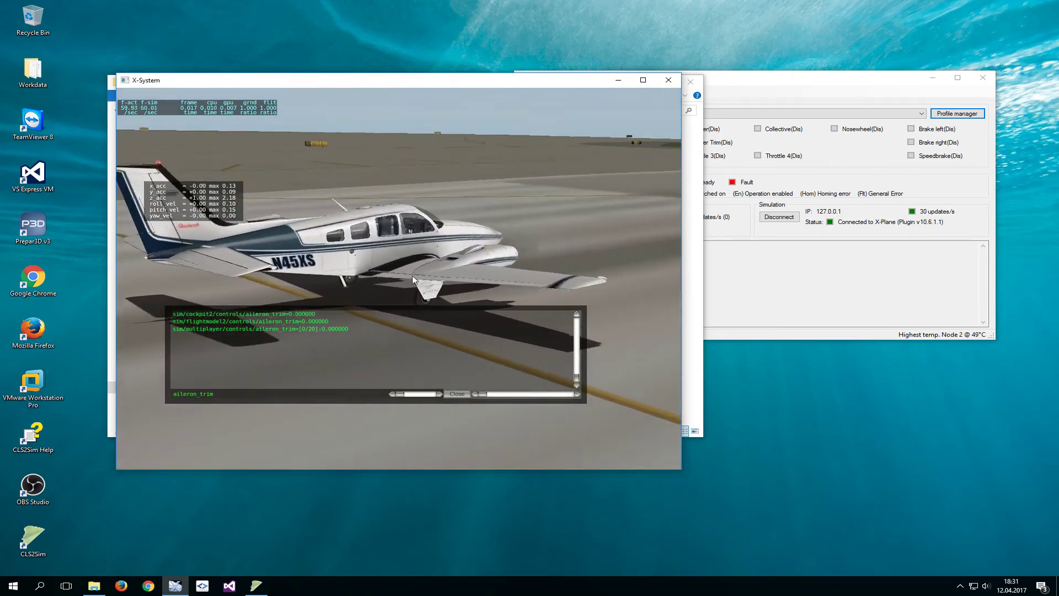